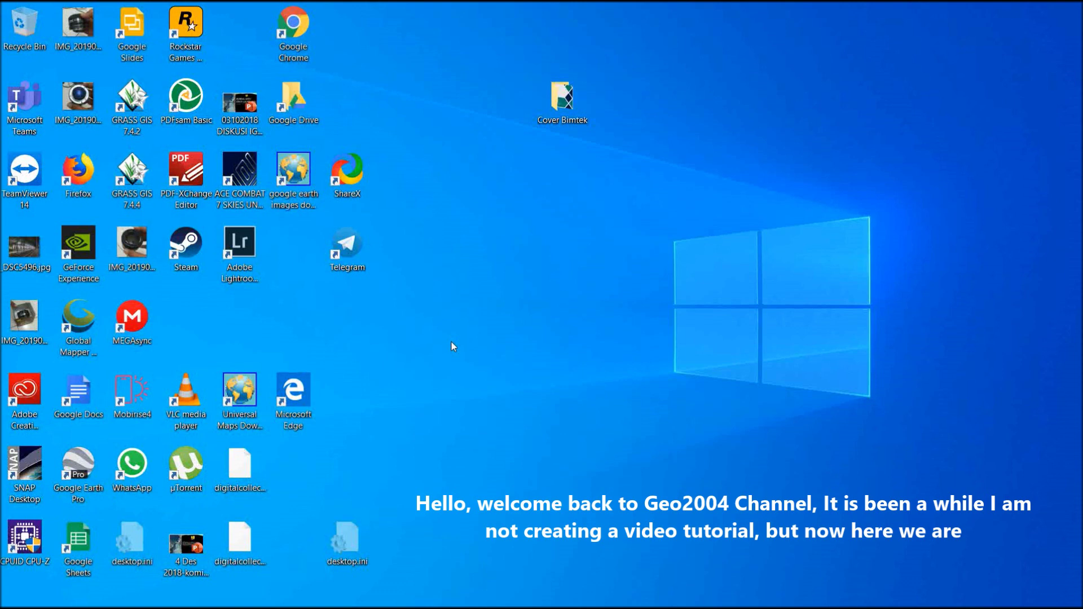
Open excel-geocoding-tool.xls and dismiss the Sign in to Office notice
mouse_move(435, 608)
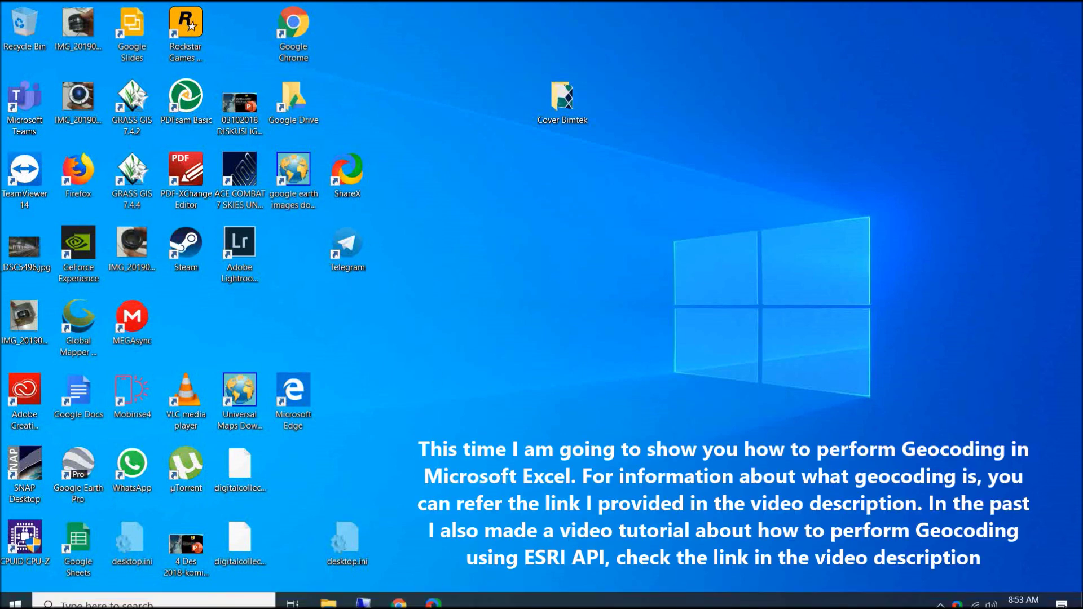
mouse_move(329, 598)
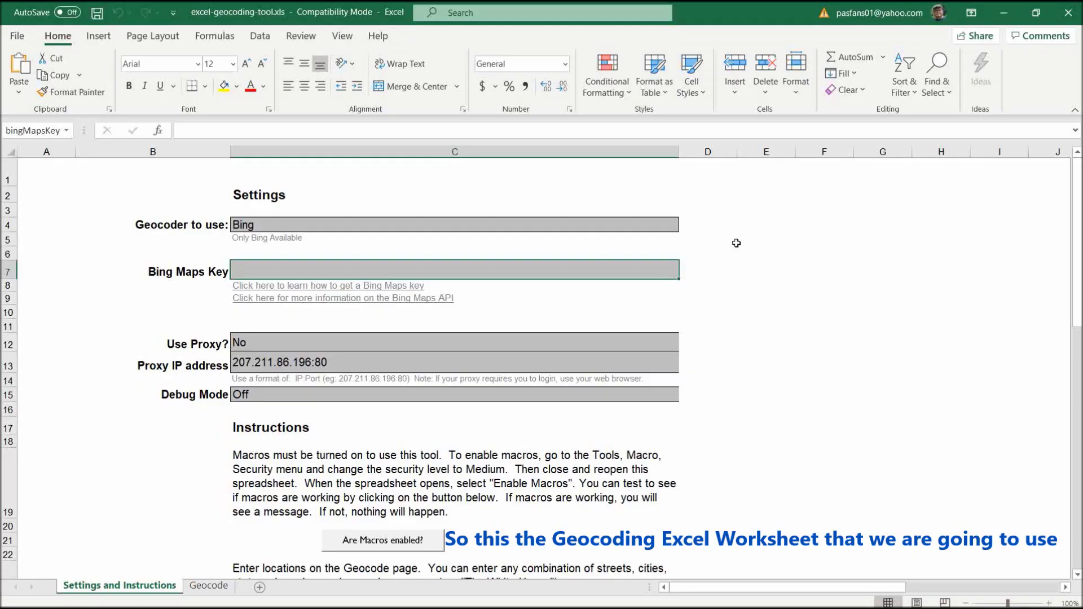
left_click(769, 240)
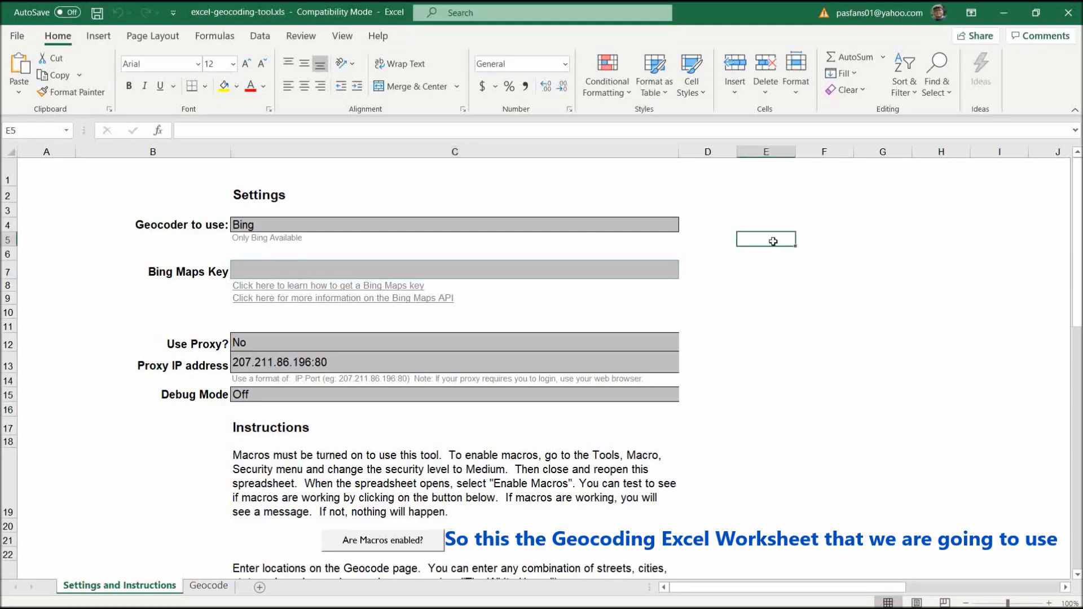
scroll(778, 242, "down", 4)
scroll(779, 241, "up", 5)
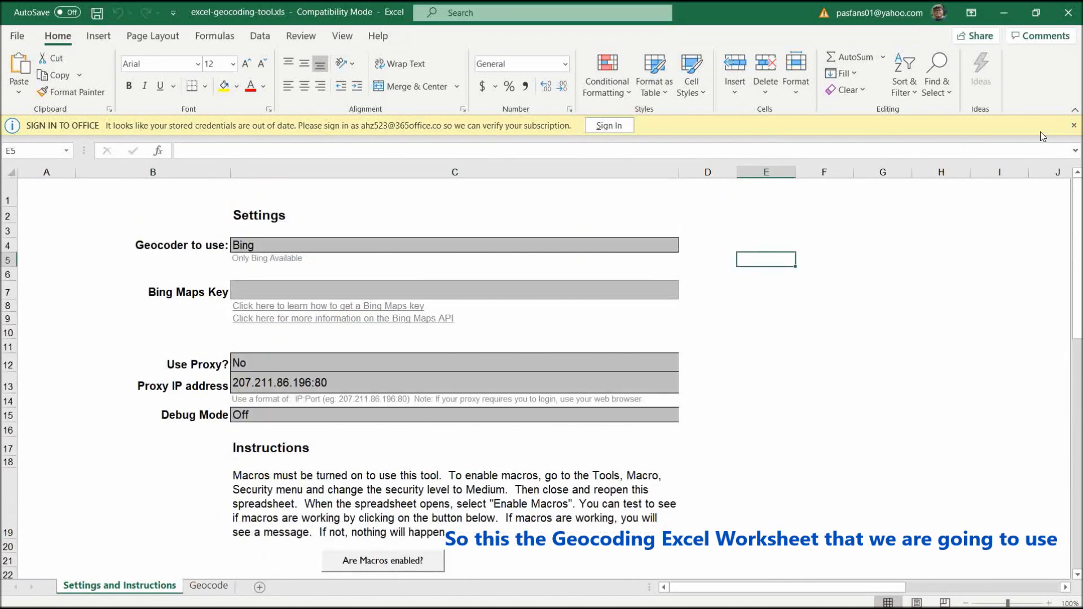
left_click(1074, 126)
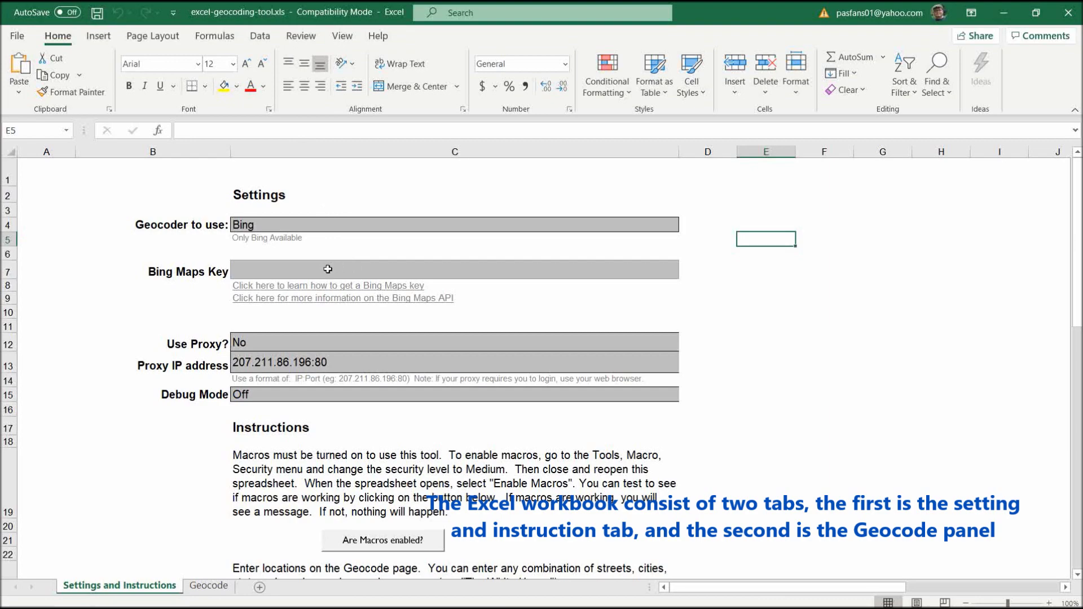
scroll(287, 309, "down", 5)
scroll(288, 309, "down", 3)
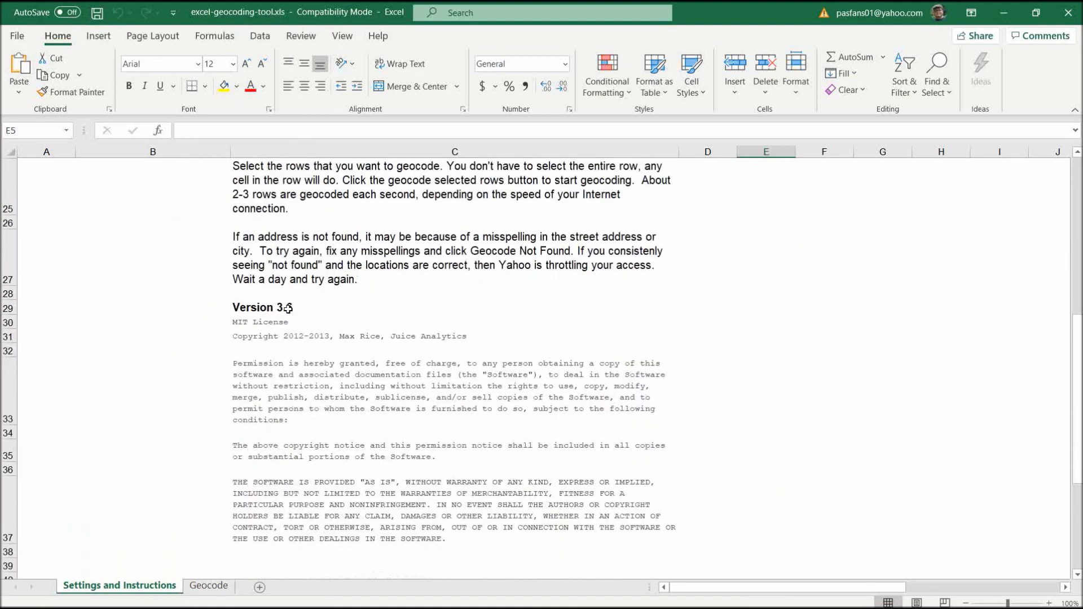
scroll(288, 309, "up", 7)
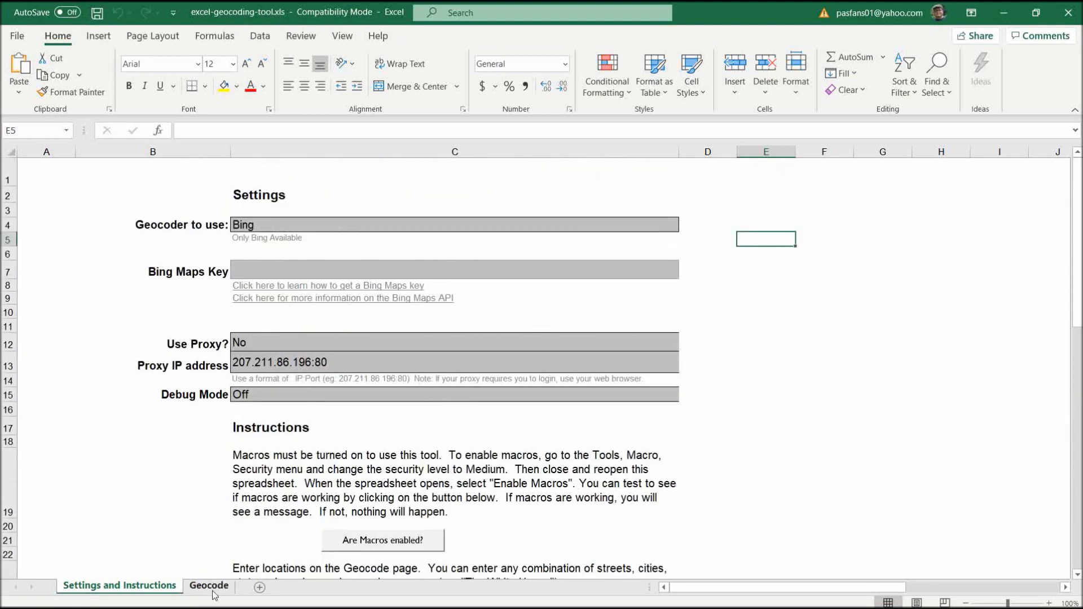
Review the six sample addresses on the Geocode sheet, then return to Settings and Instructions
left_click(209, 585)
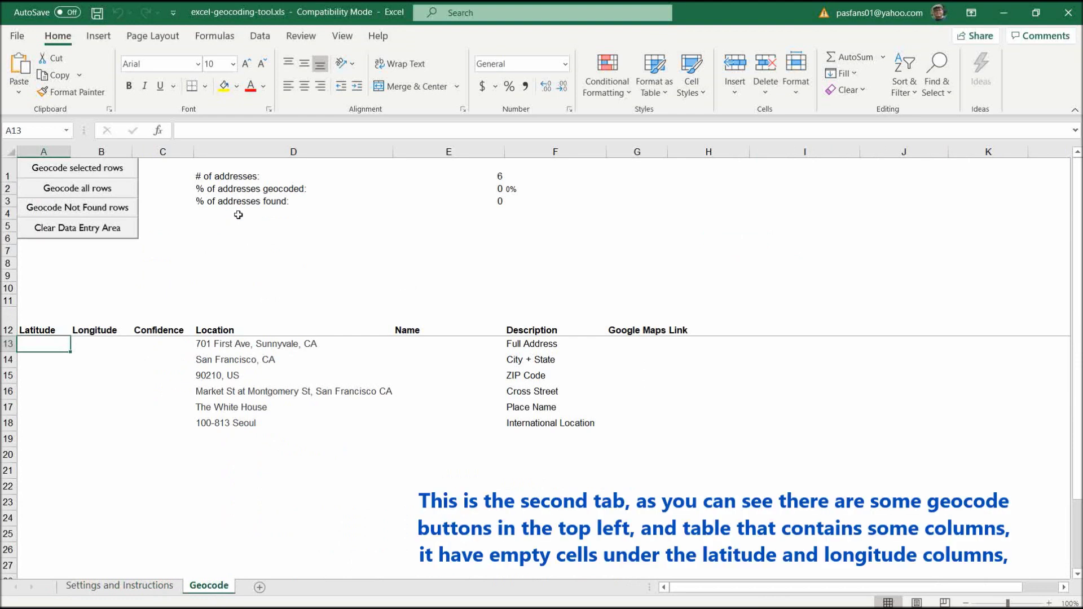
left_click(235, 343)
left_click(218, 362)
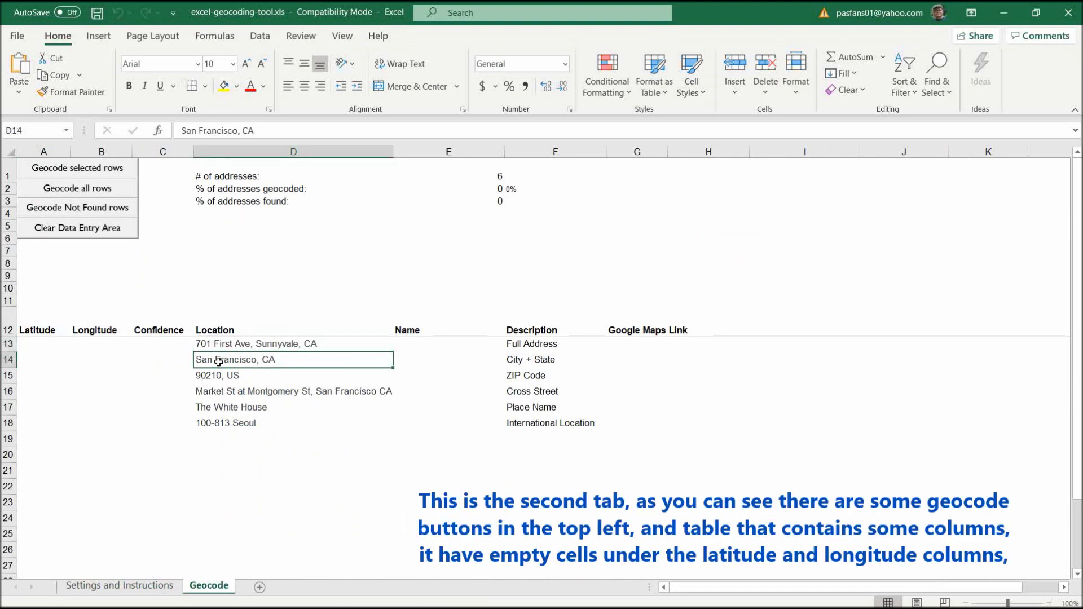
left_click(226, 391)
left_click(233, 402)
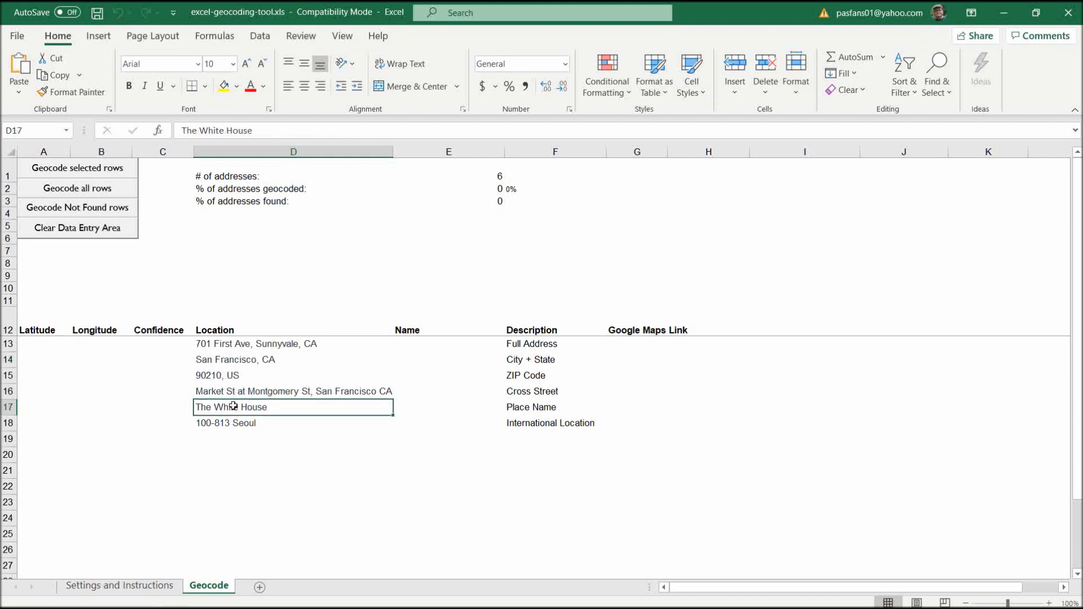
left_click(233, 423)
left_click(234, 370)
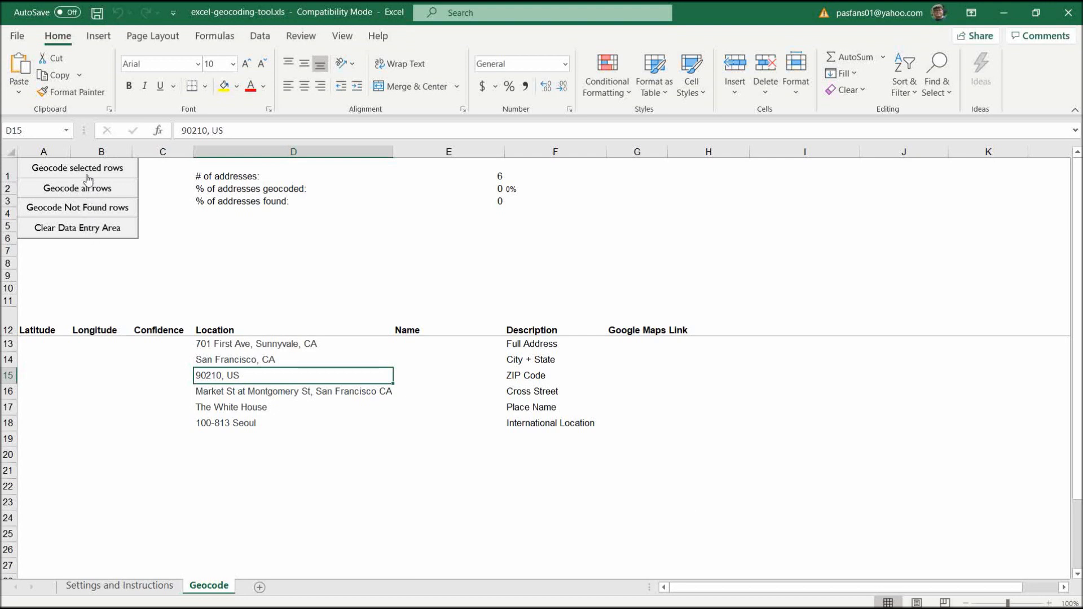
left_click(148, 589)
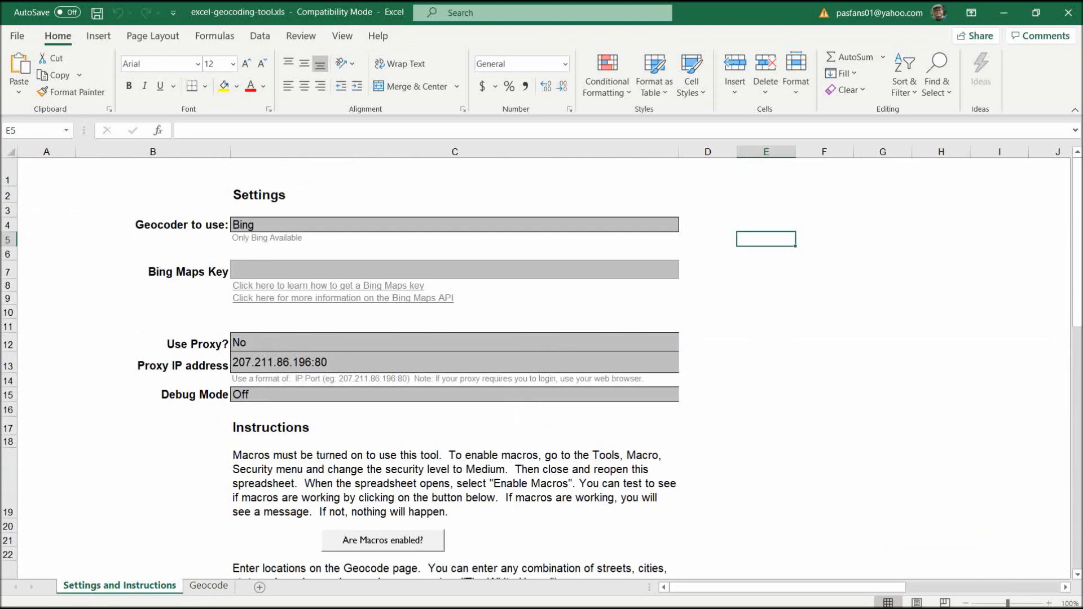
Download excel-geocoding-tool.xls from the excelgeocodingtool.com website in Chrome
key("alt+Tab")
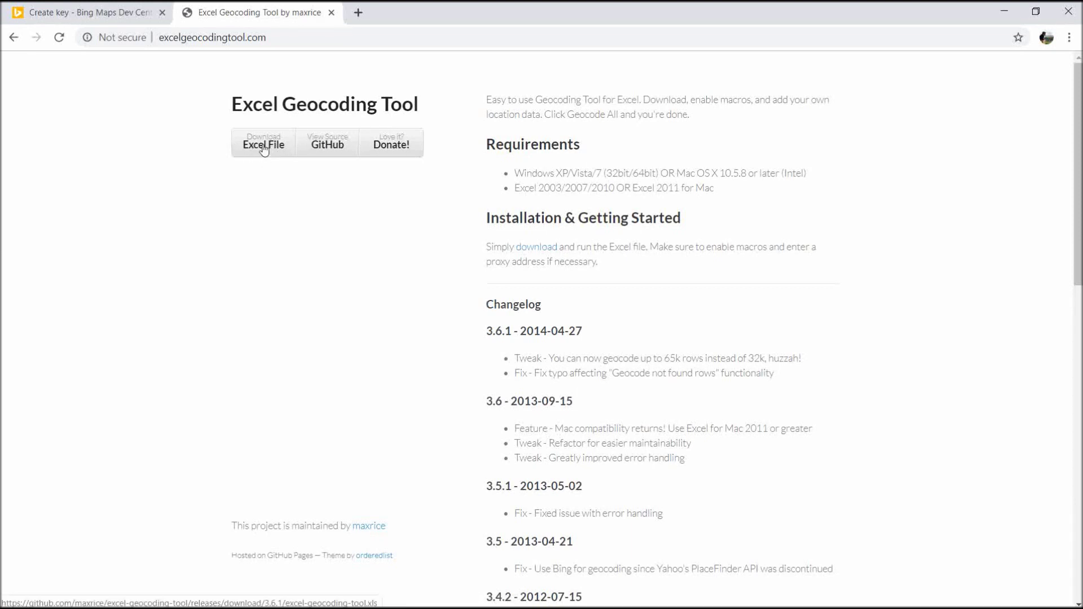
left_click(263, 148)
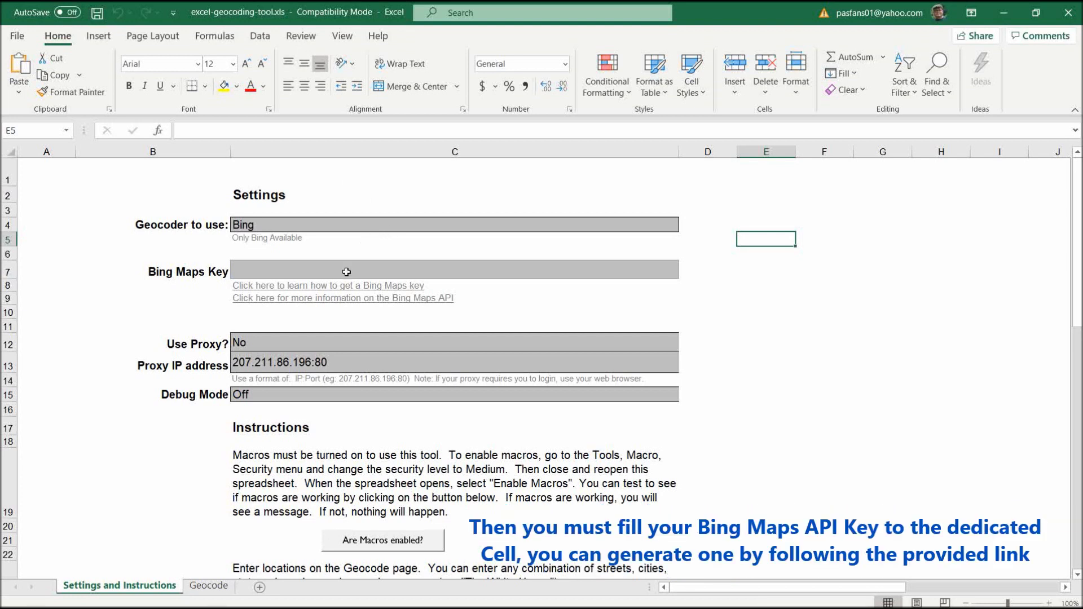
Reveal the test2 application's key under My keys and select the full key text
left_click(324, 290)
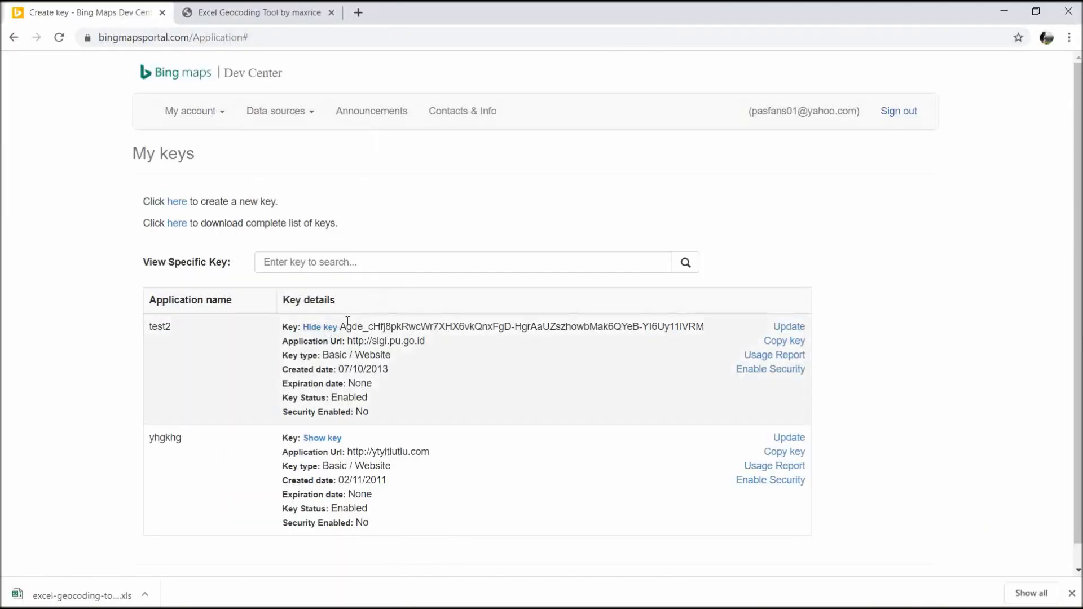
left_click_drag(340, 323, 707, 333)
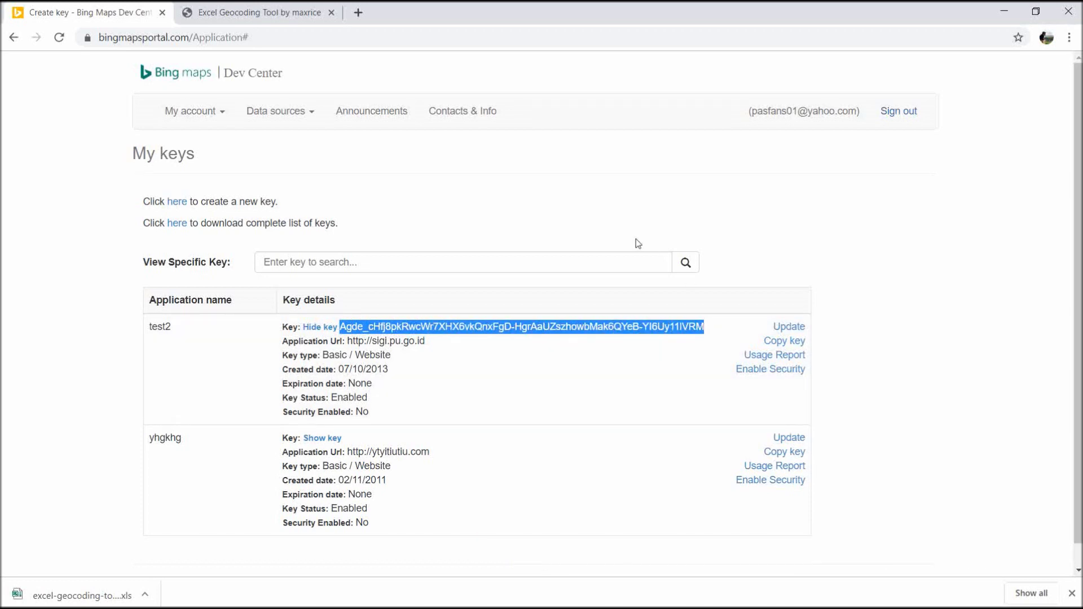
Paste the copied Bing Maps key into cell C7 of the Settings sheet
key("alt+Tab")
left_click(260, 263)
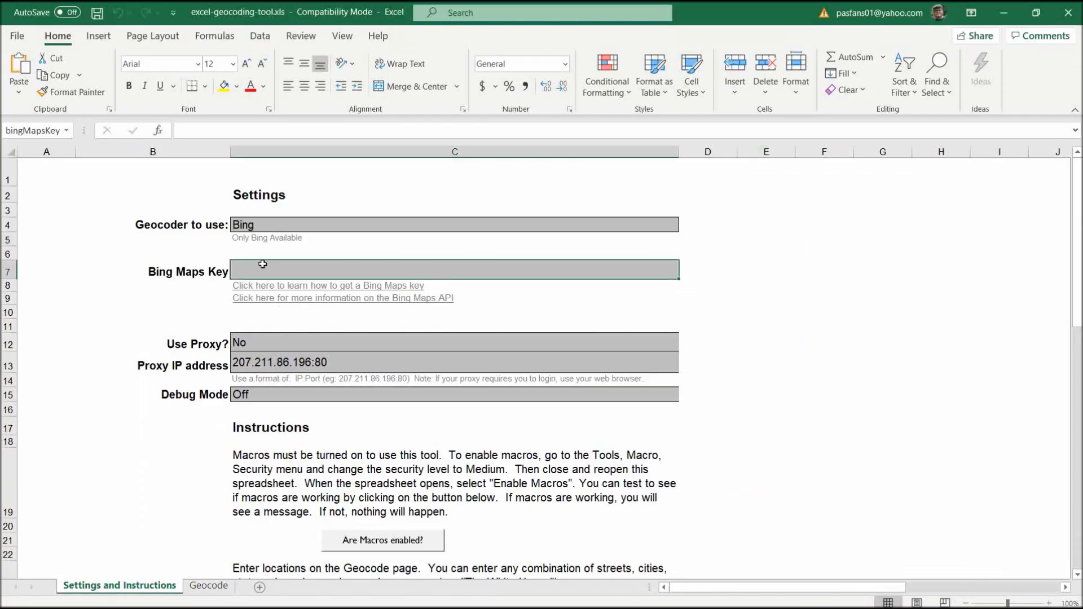
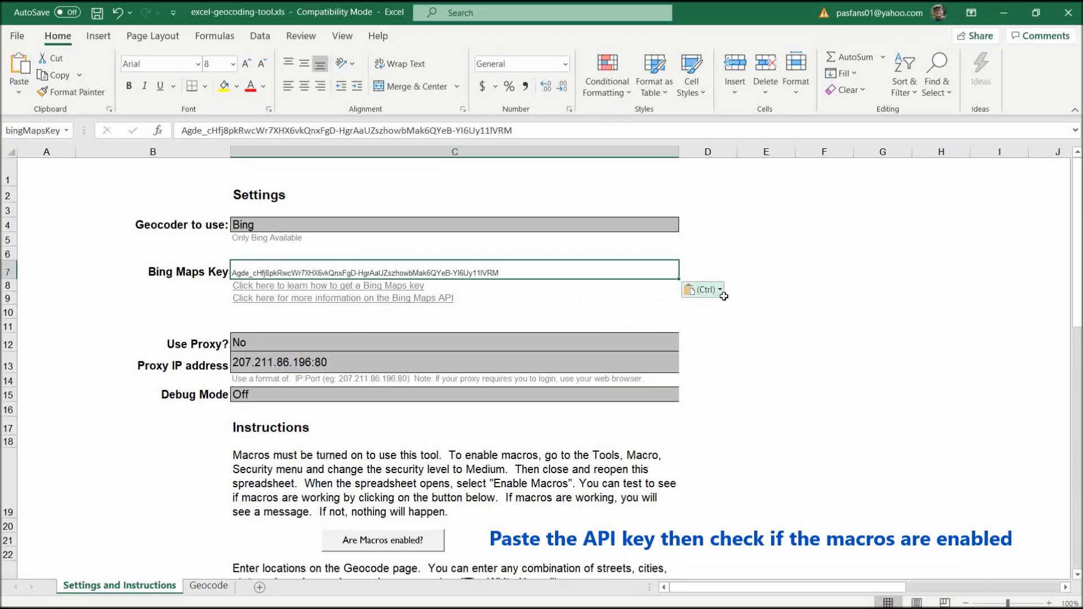
left_click(768, 299)
left_click(509, 266)
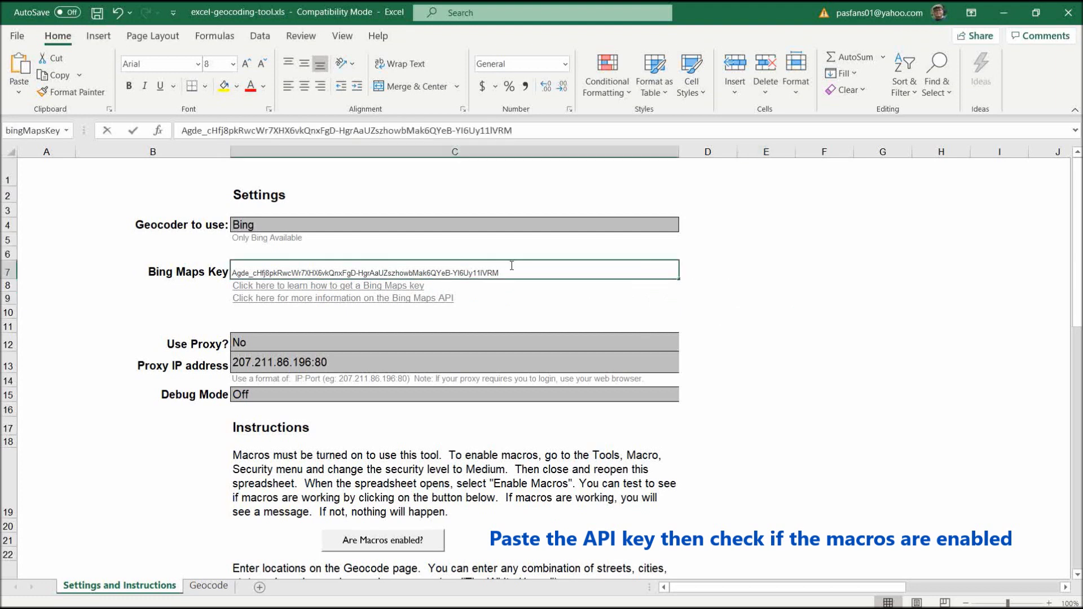
left_click(115, 330)
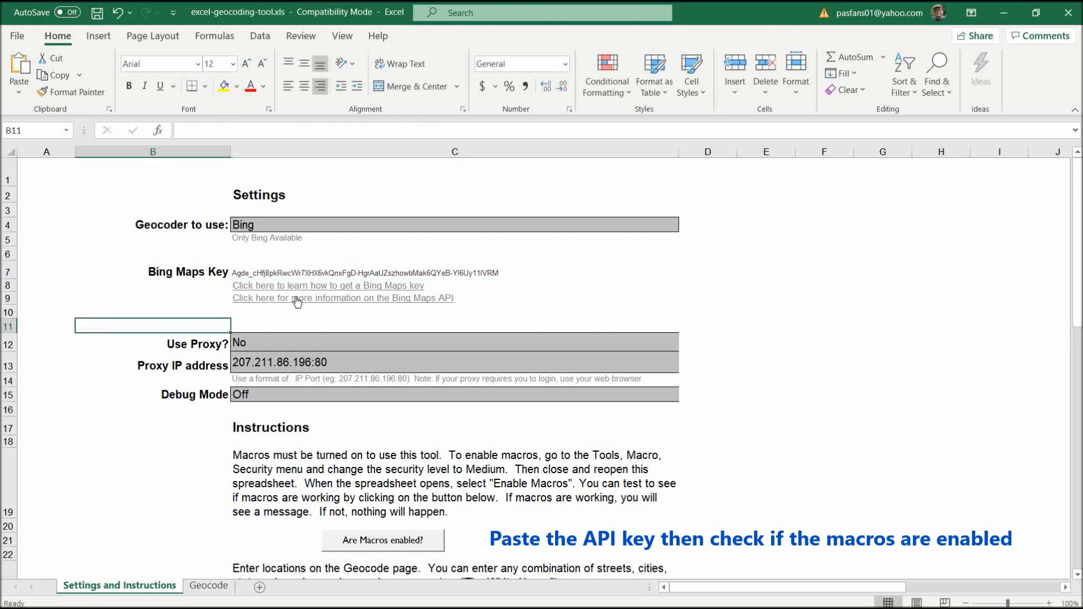
Confirm with 'Are Macros enabled?' that macros work, then switch to the Geocode sheet
scroll(384, 460, "down", 1)
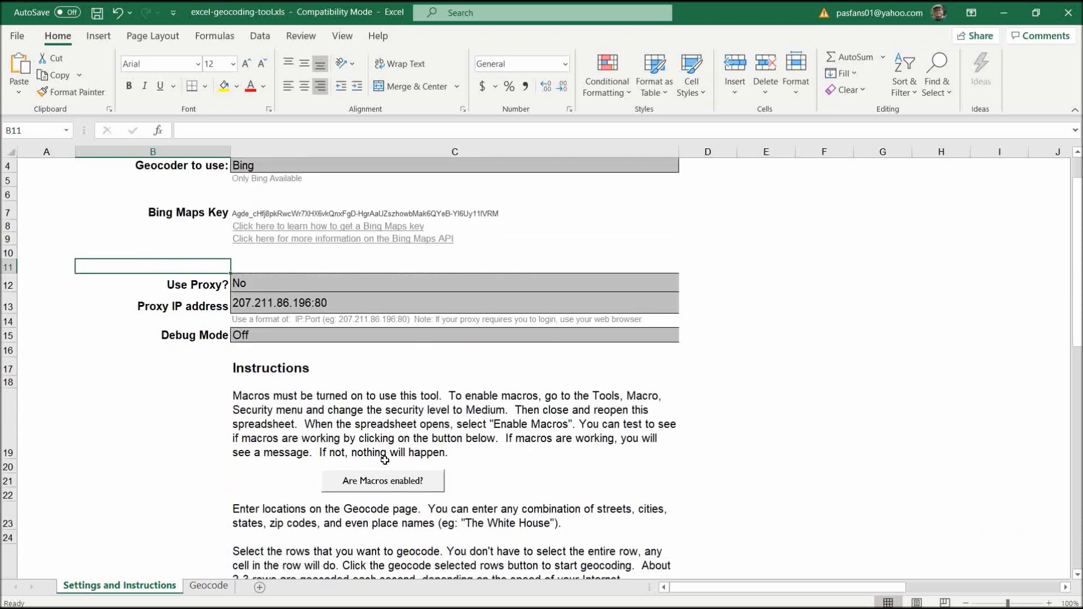
left_click(372, 481)
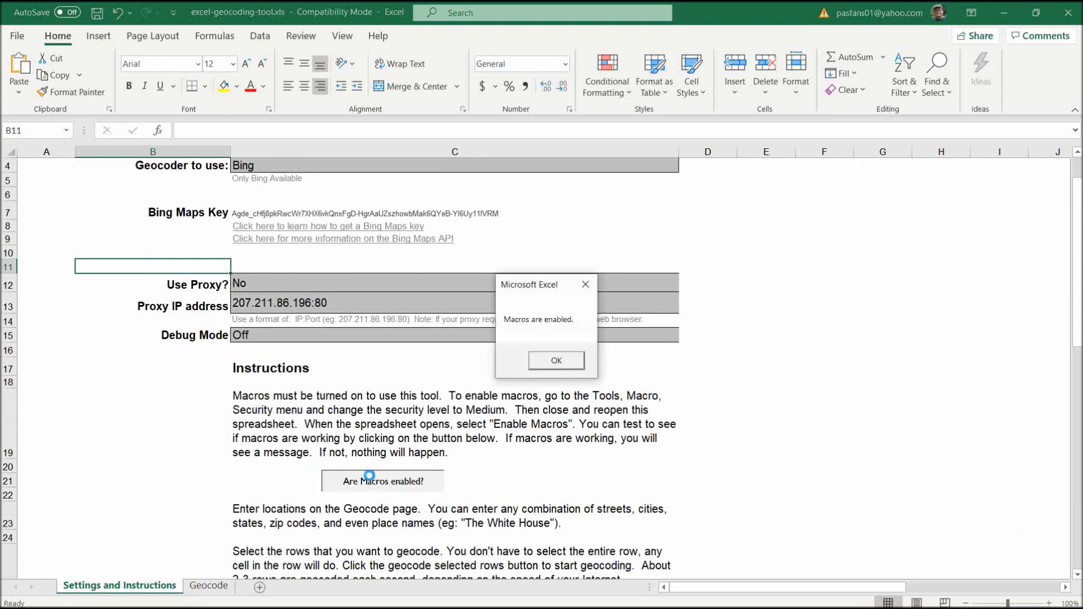
left_click(556, 362)
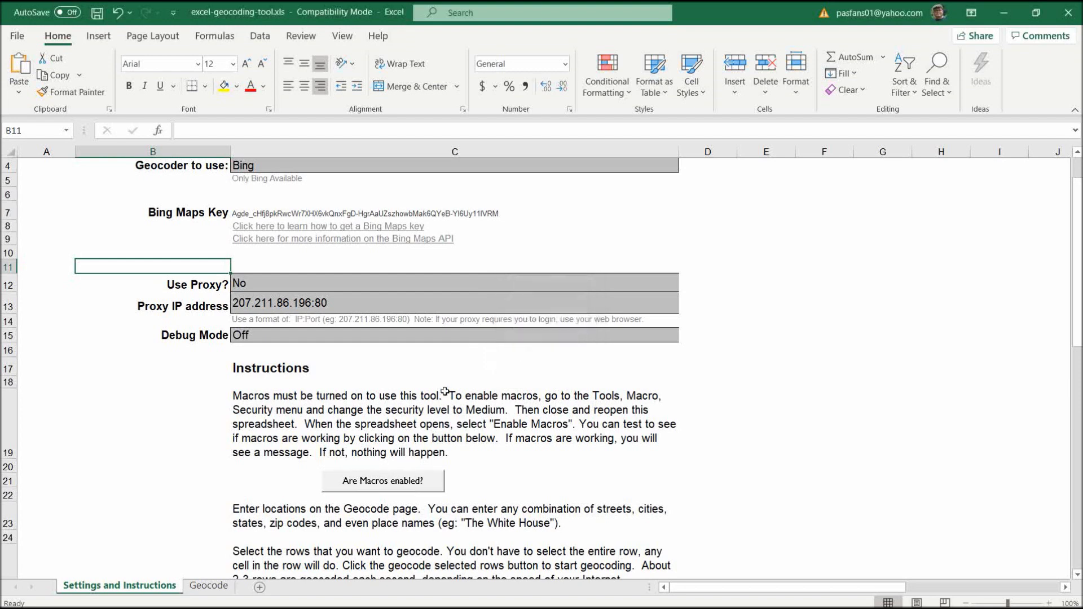
left_click(209, 586)
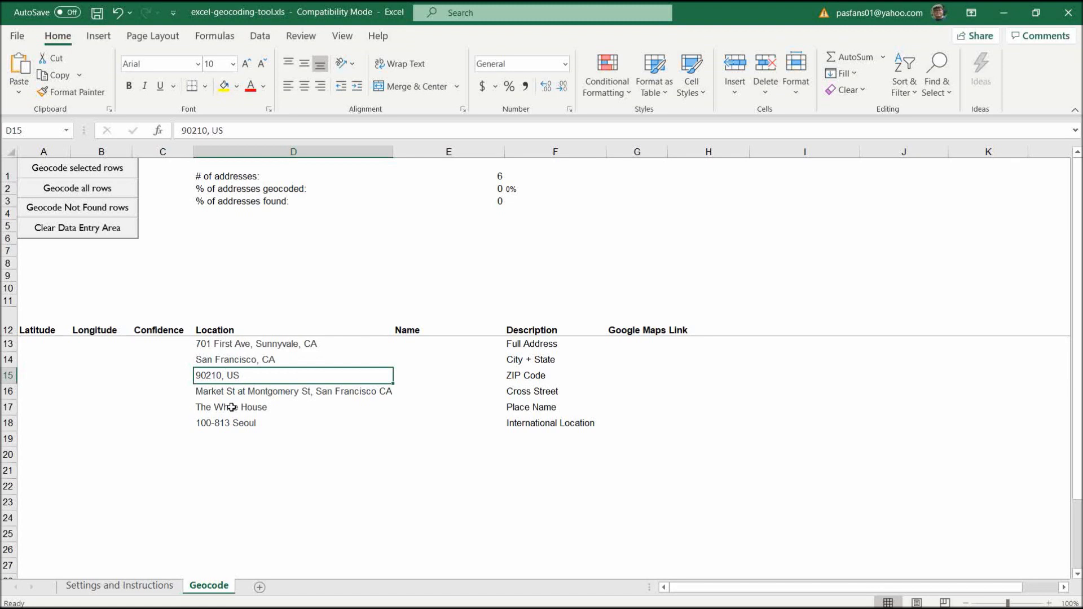
Run 'Geocode all rows' on the six addresses and open the 90210 row's Google Maps link
left_click(222, 266)
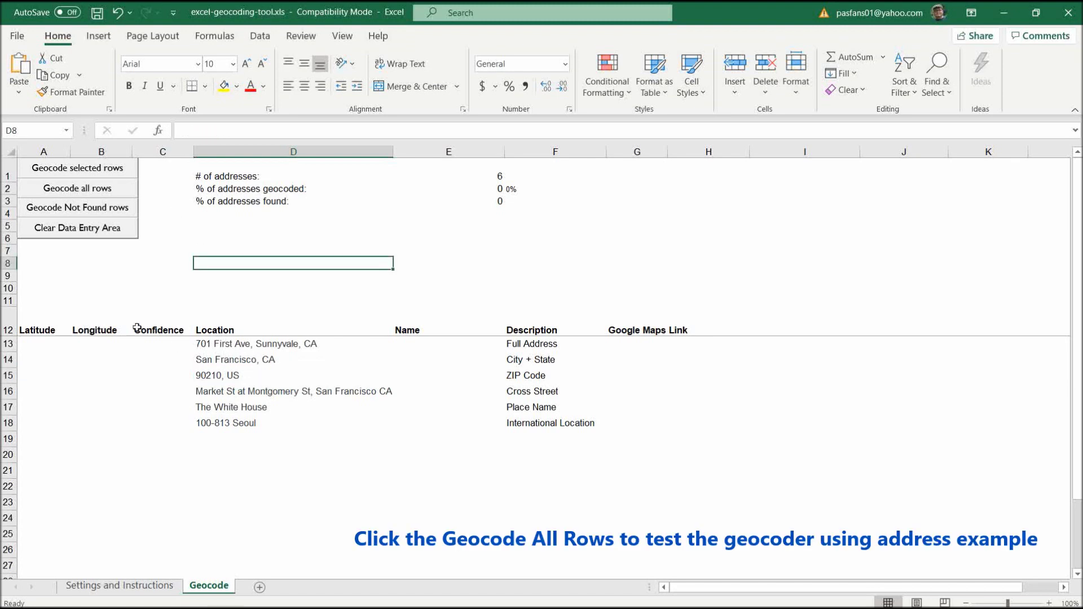
left_click(77, 191)
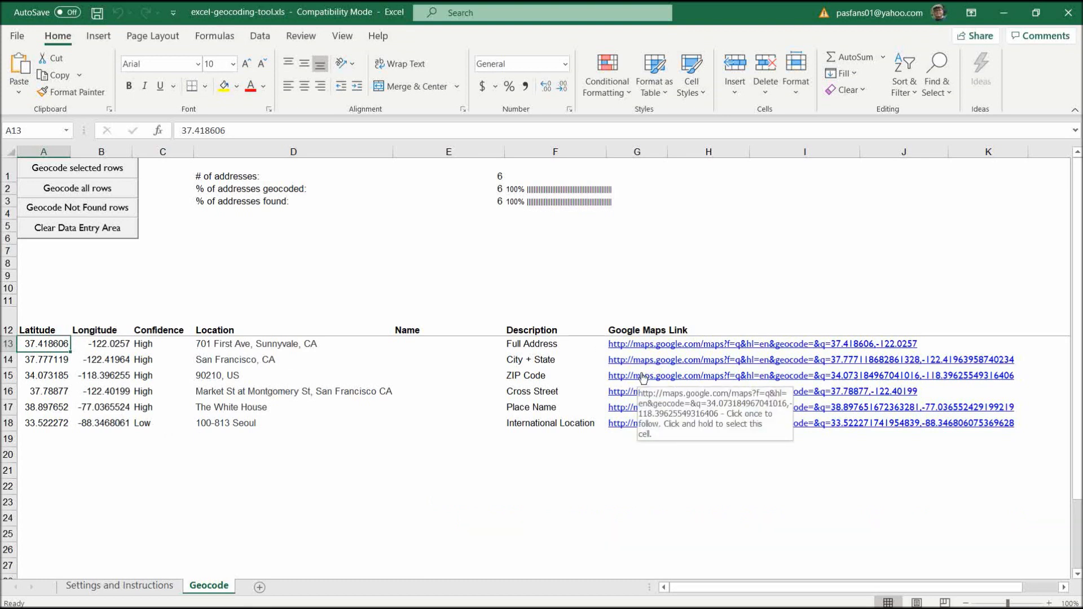
left_click(640, 372)
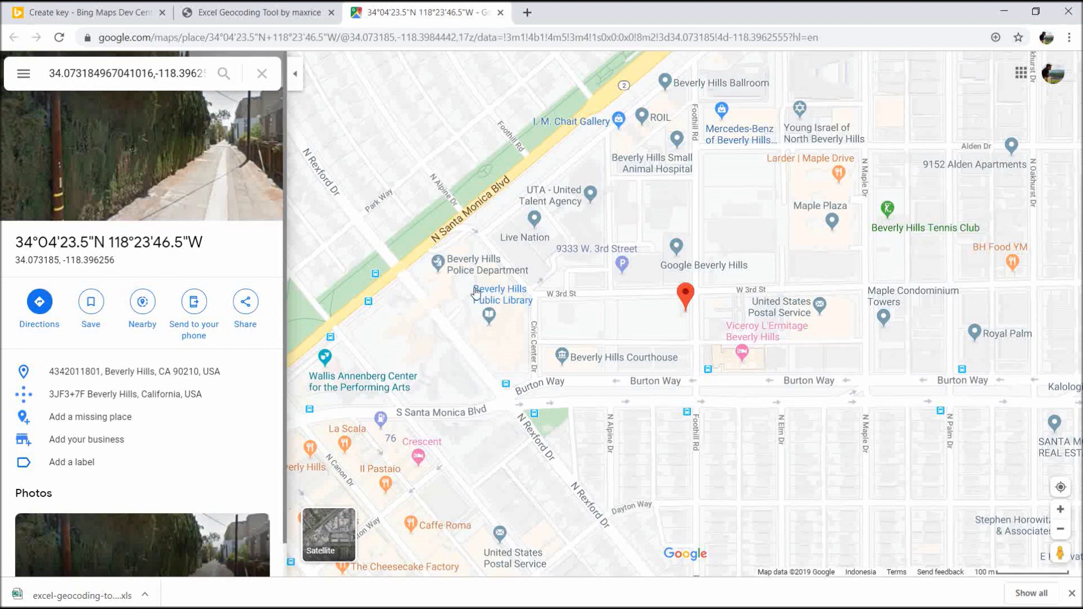
Verify the 34.073185,-118.396256 pin lies in Beverly Hills, CA, then return to Excel
mouse_move(475, 291)
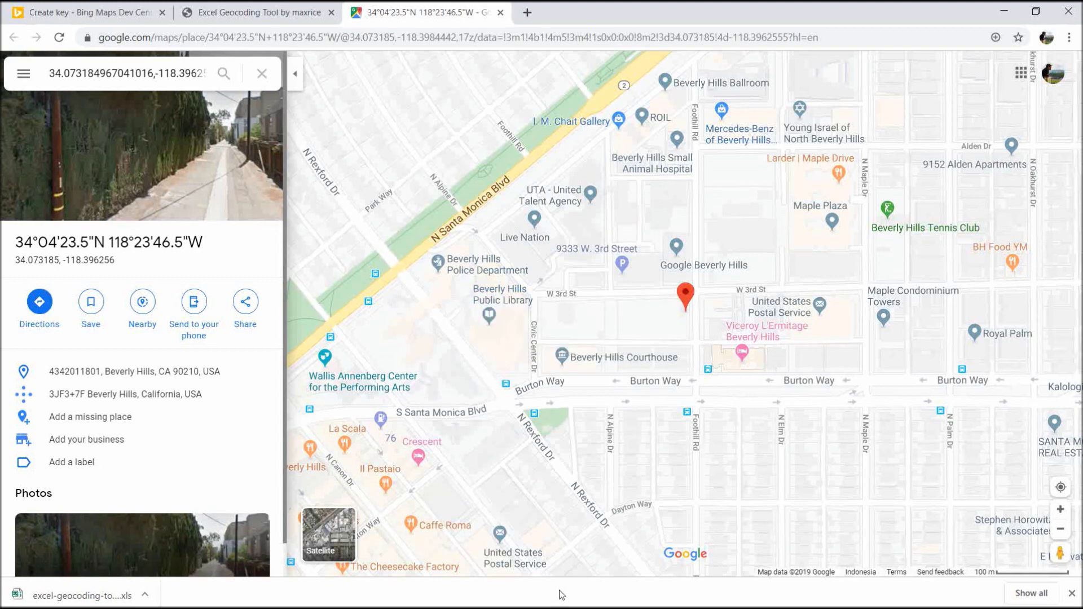
left_click(547, 531)
left_click(414, 490)
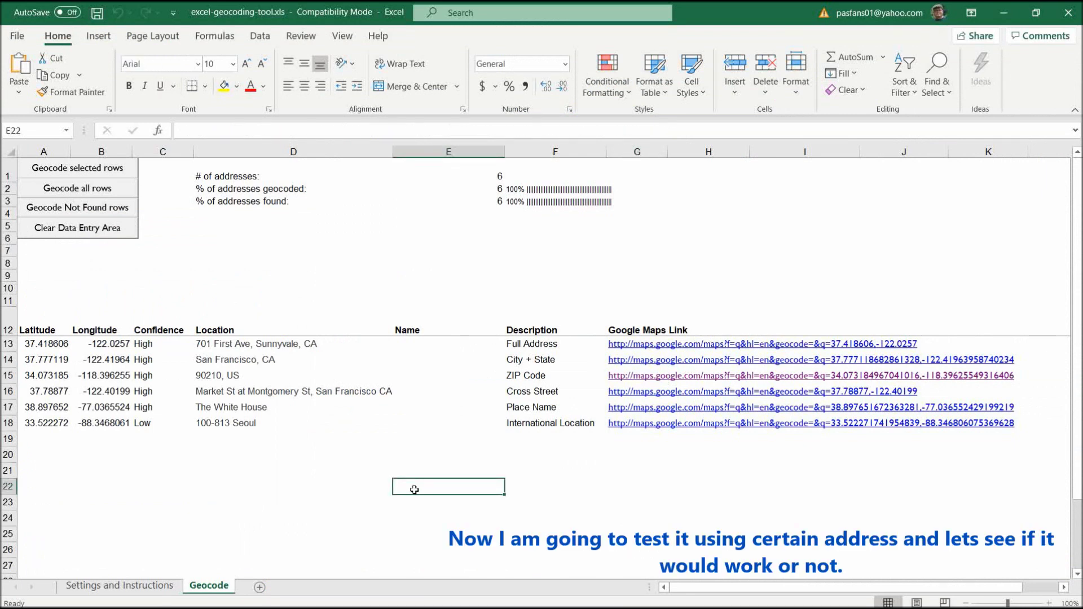
Enter 'Jalan Pattimura Nomor 20, Kebayoran Baru, Jakarta Selatan' in D19 and widen column D
left_click(282, 445)
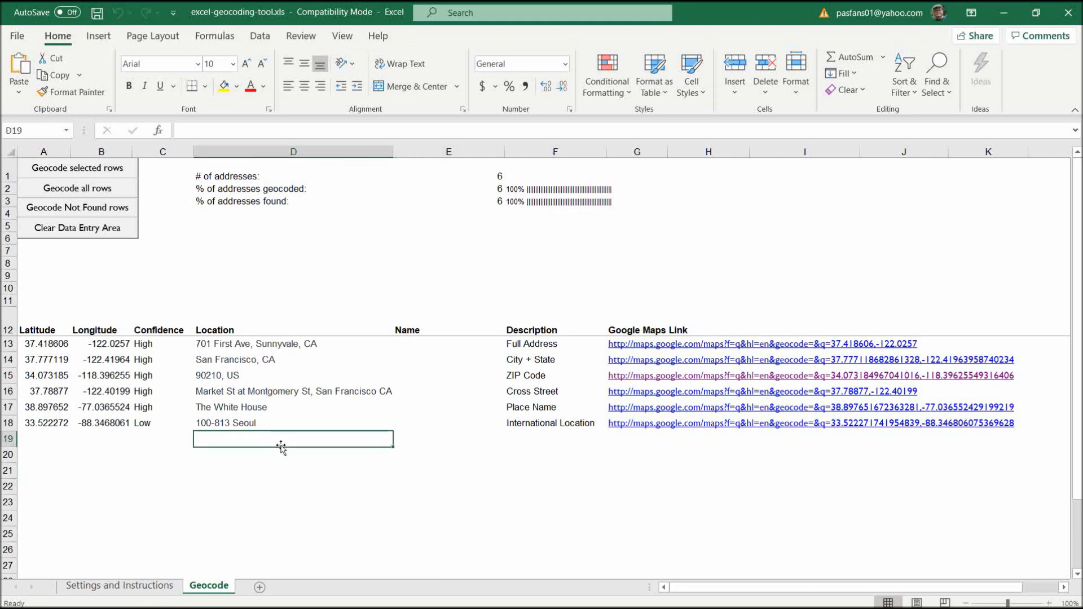
type("Jalan ")
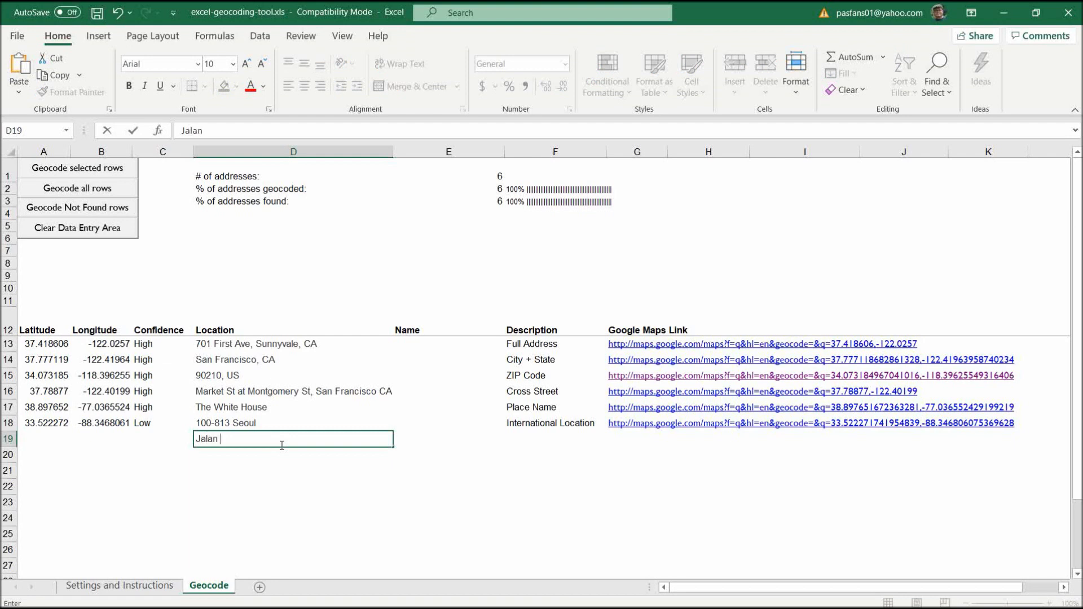
type("Pattimura Nomor 20, Kebayoran")
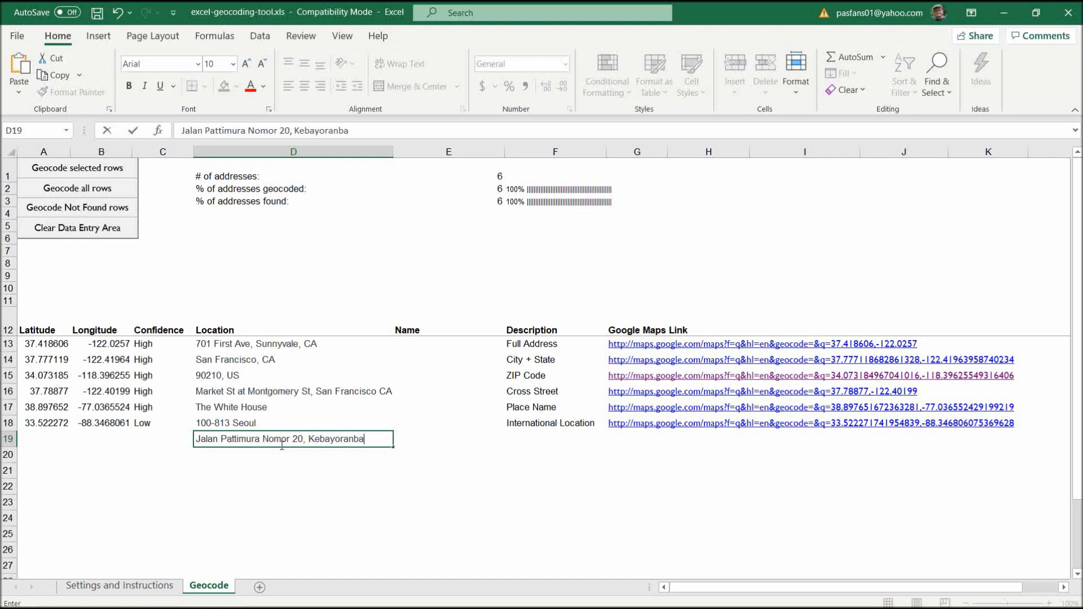
type(" Baru, Jakarta Selatan, 12110")
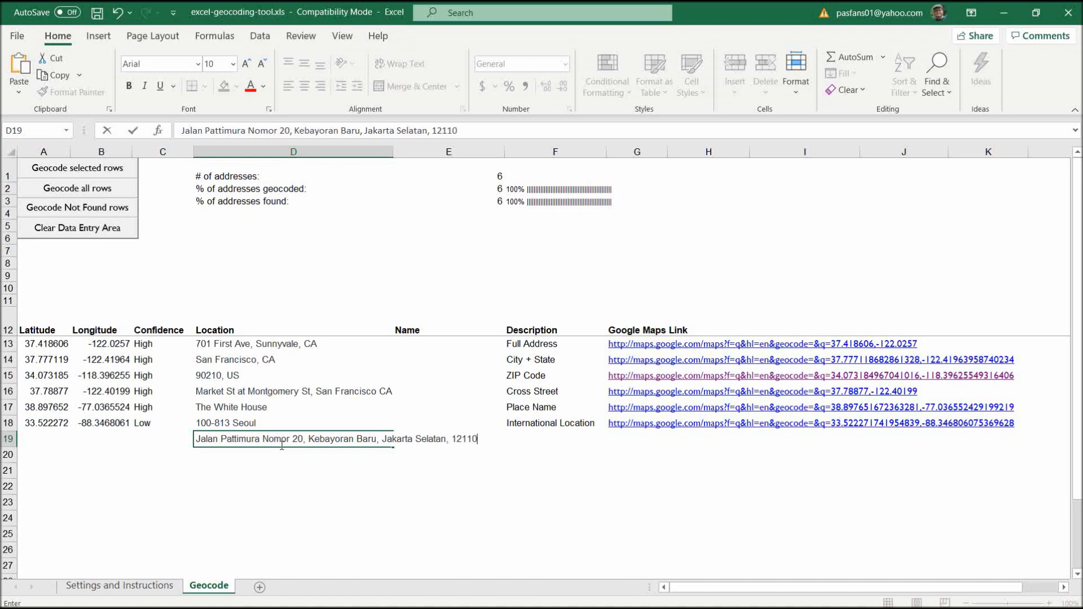
key("Return")
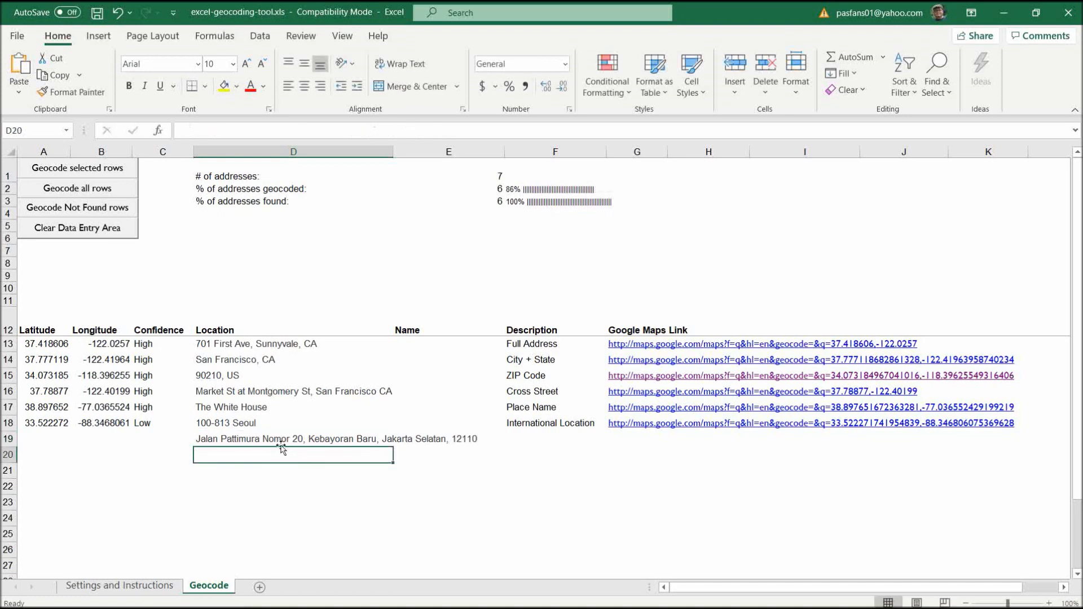
left_click_drag(388, 148, 487, 147)
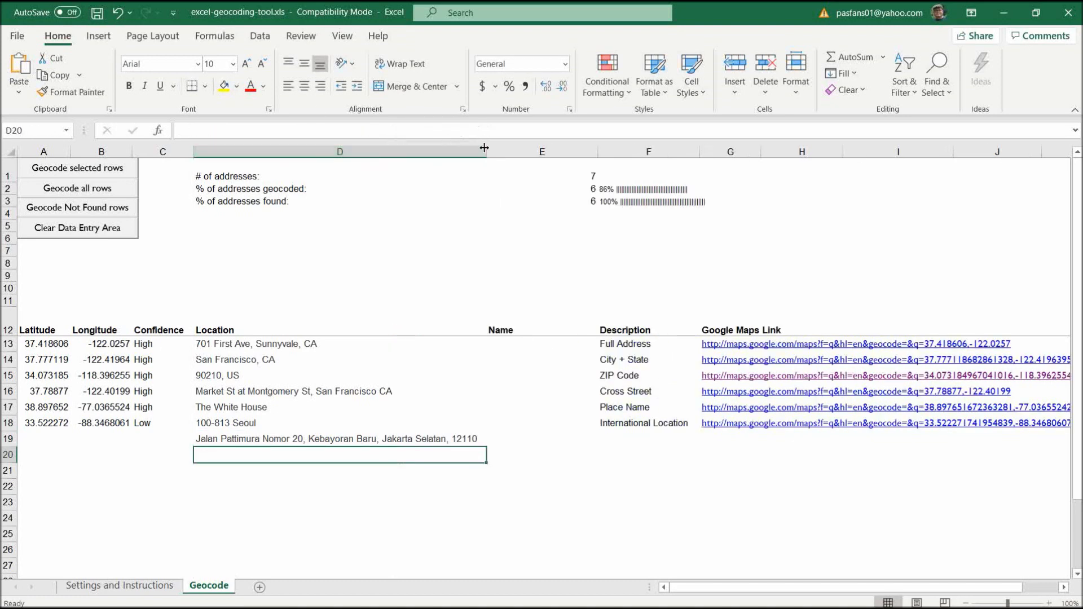
Name the new row 19 address 'The Ministry' in cell E19
left_click(455, 439)
left_click(513, 439)
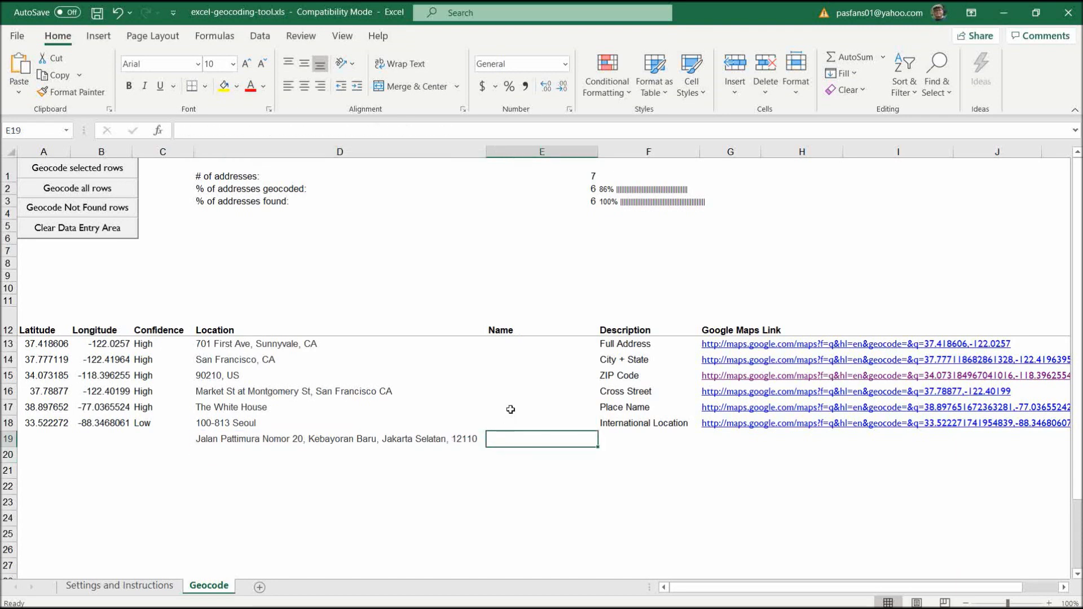
double_click(520, 439)
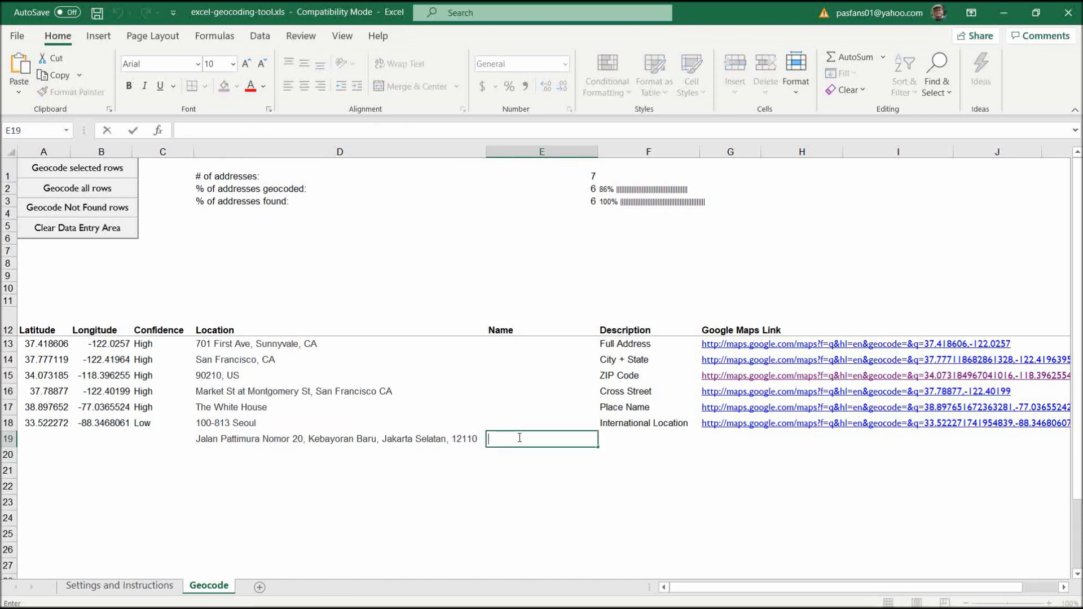
type("The Minis")
type("try")
key("Return")
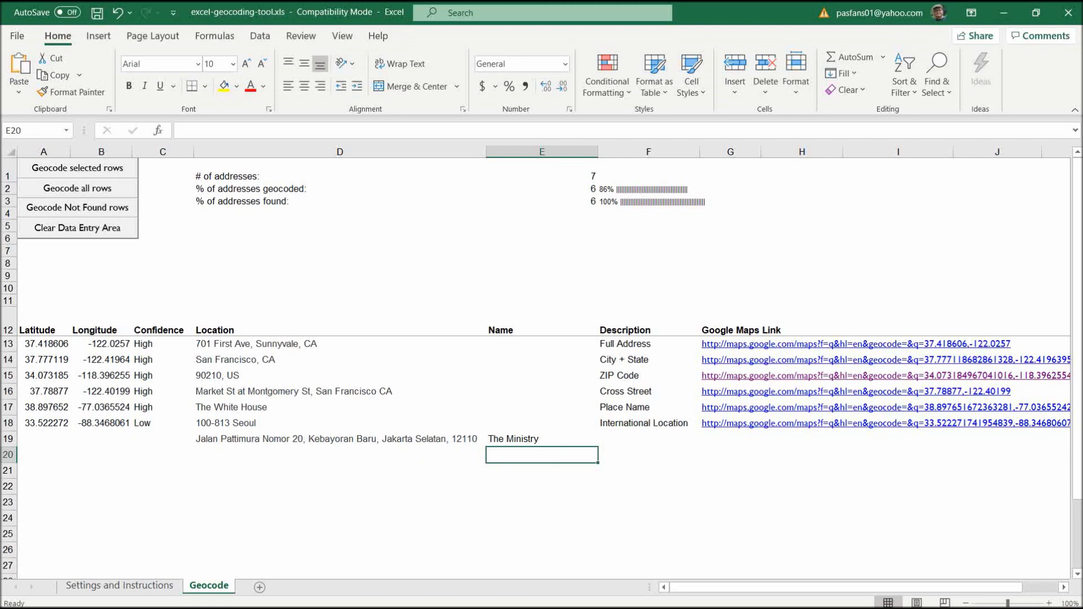
Geocode only row 19 with 'Geocode selected rows' and open its Google Maps link in G19
left_click(7, 439)
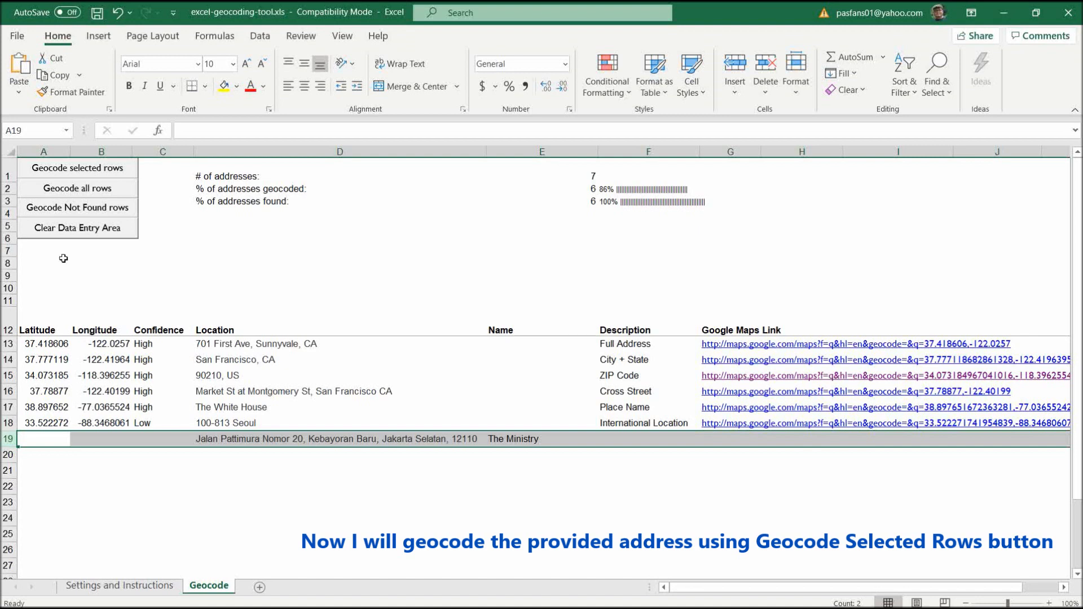
left_click(74, 170)
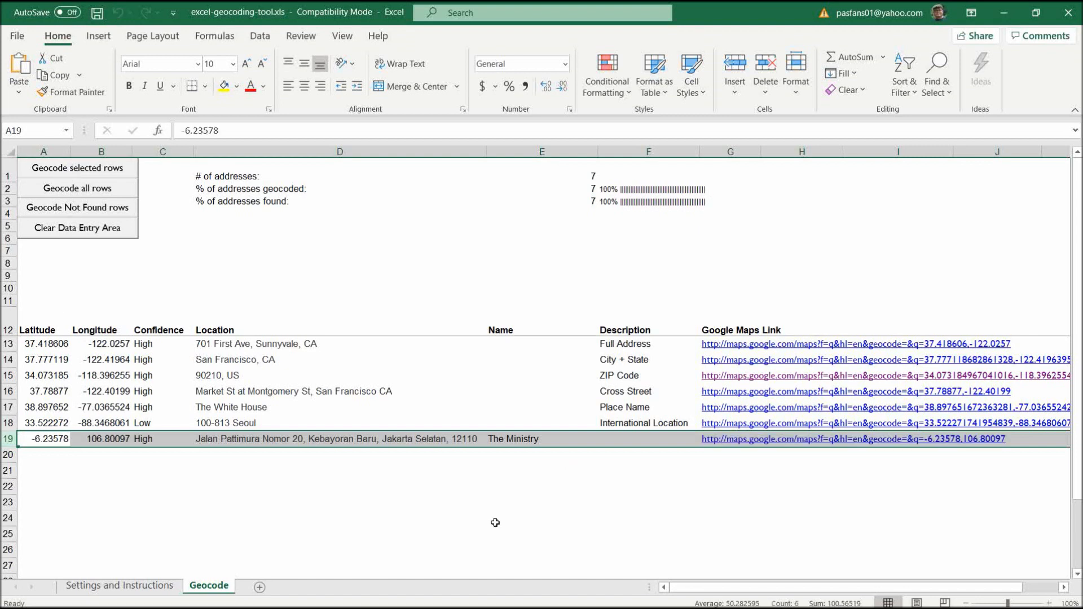
left_click(96, 484)
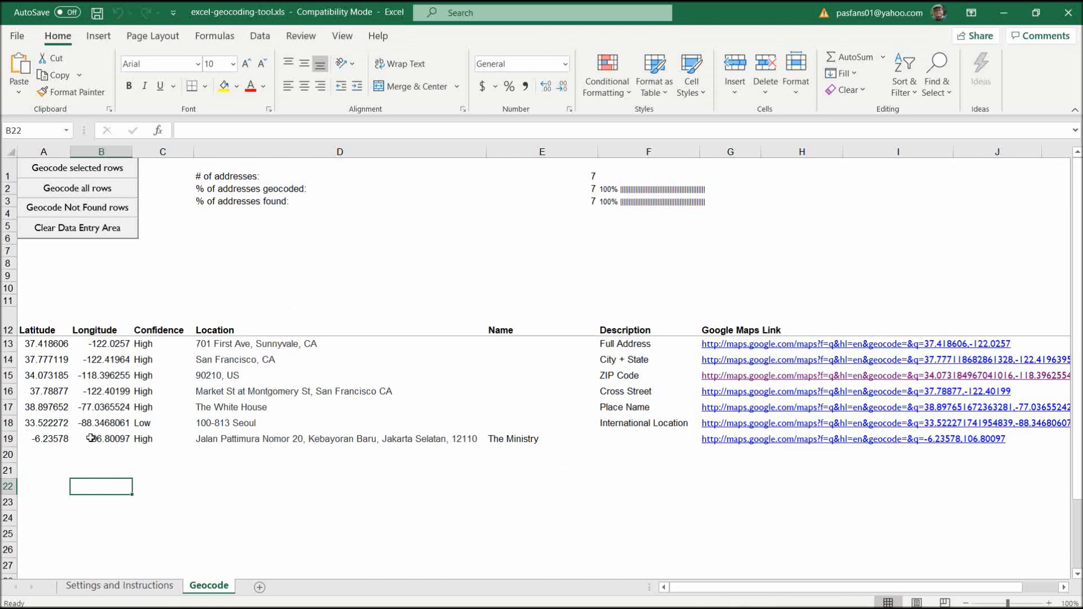
left_click(724, 438)
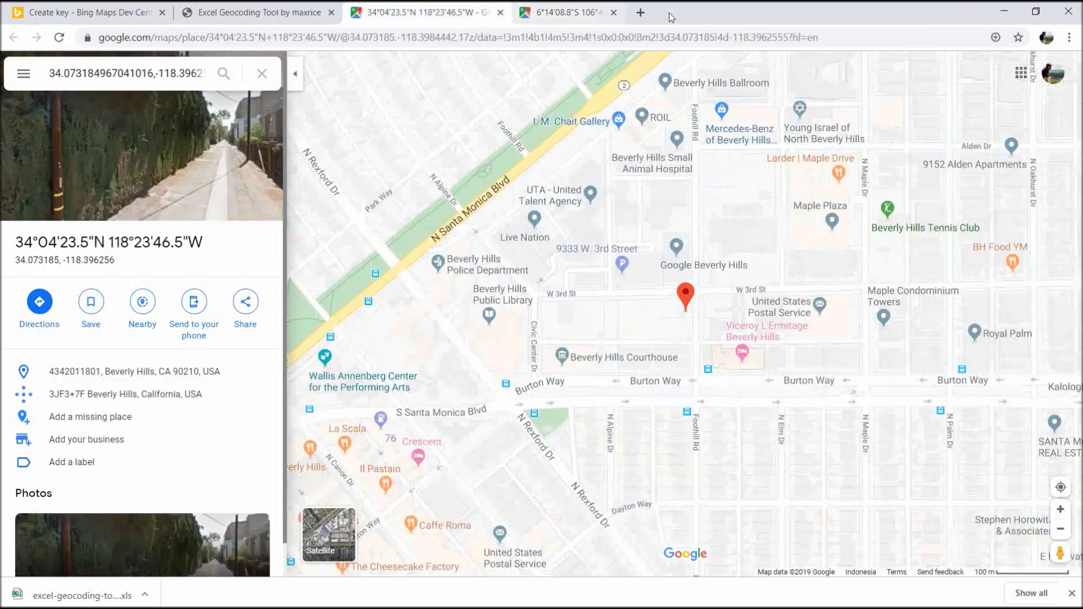
Close the Jakarta Google Maps tab and switch back to the Excel workbook
left_click(670, 12)
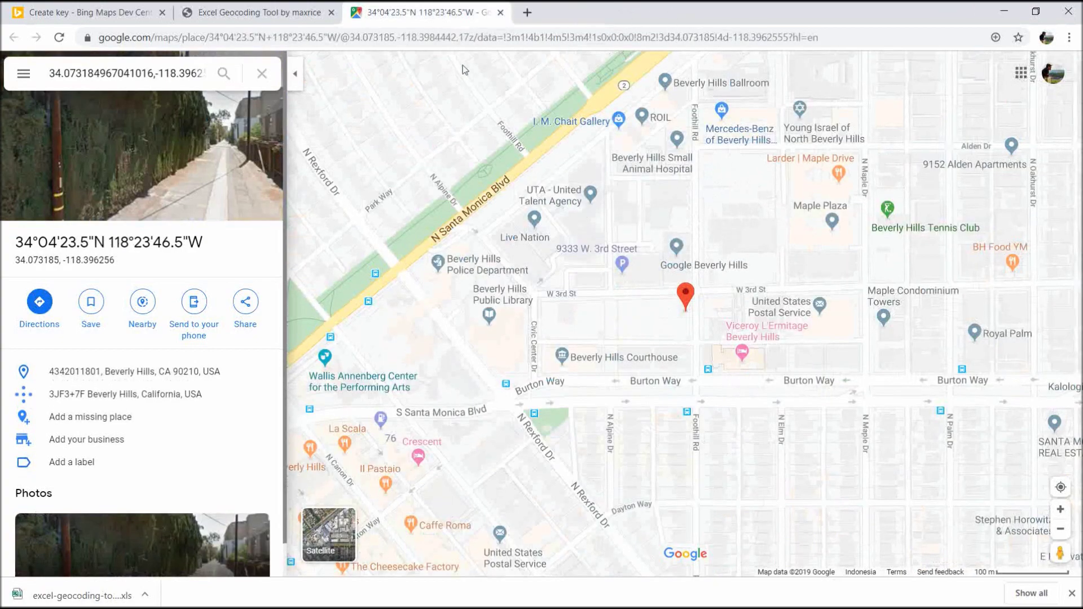
key("alt+Tab")
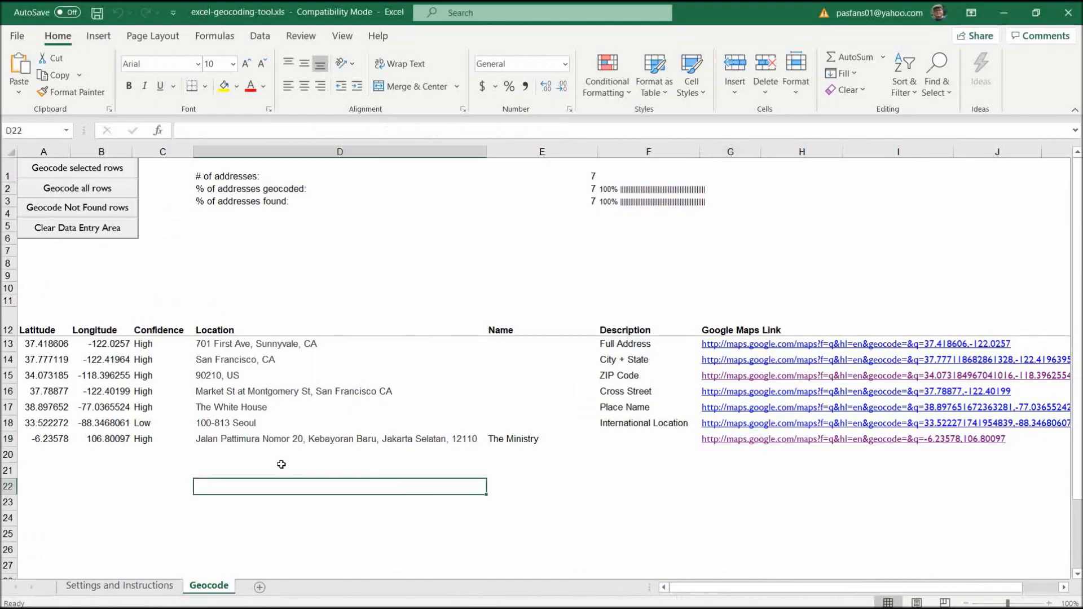
left_click(282, 464)
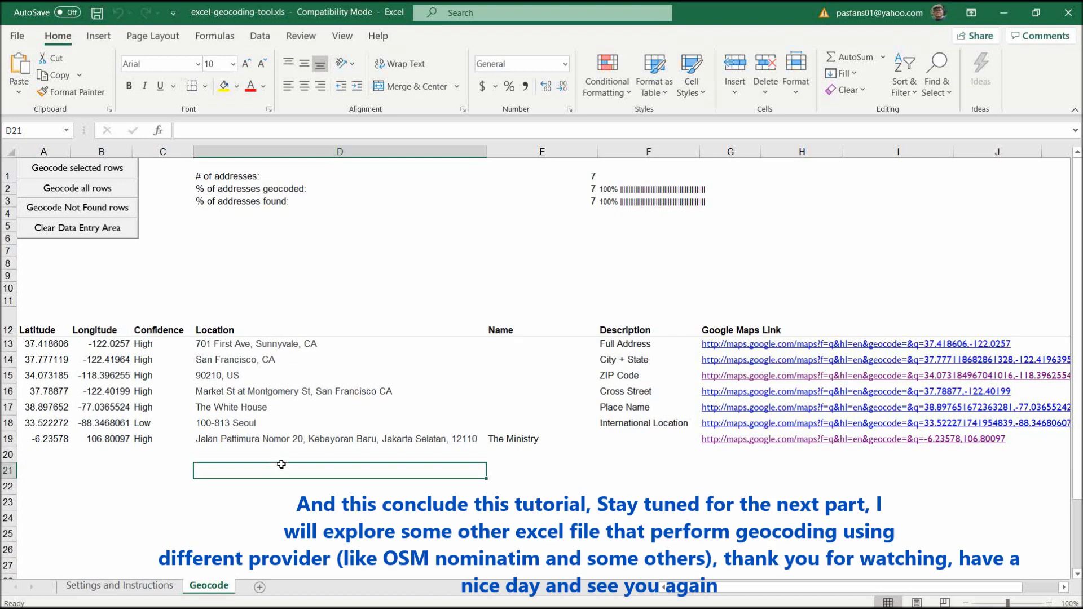
left_click(281, 453)
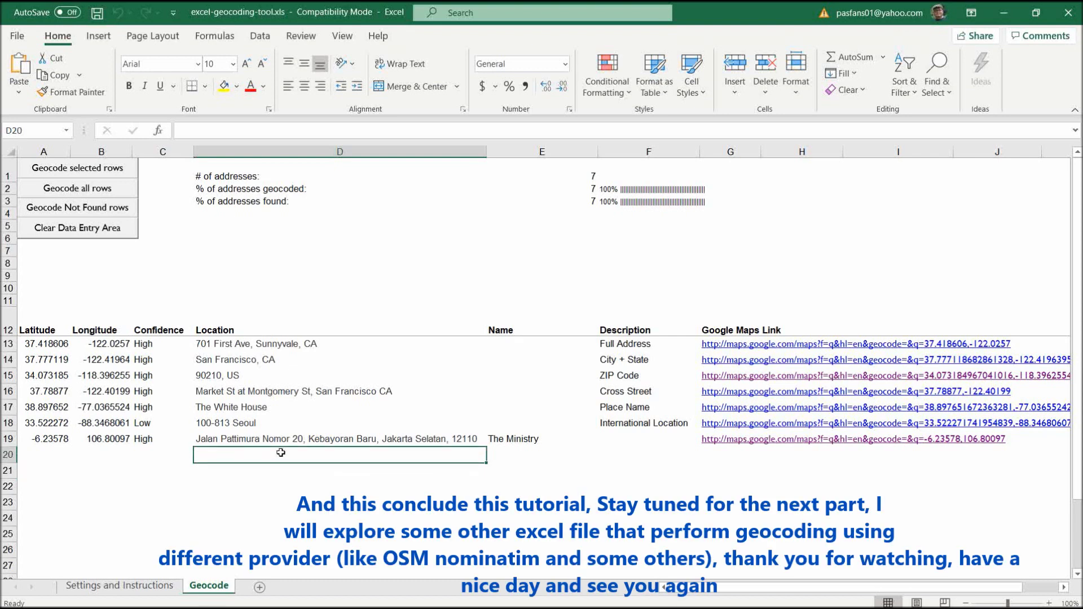